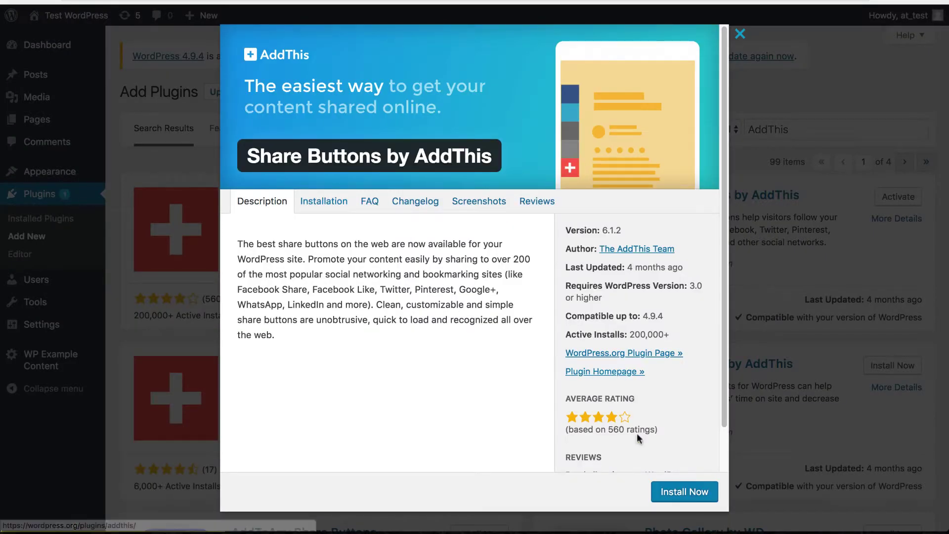
Install the Share Buttons by AddThis plugin from its details window
{"action": "left_click", "coordinate": [687, 490]}
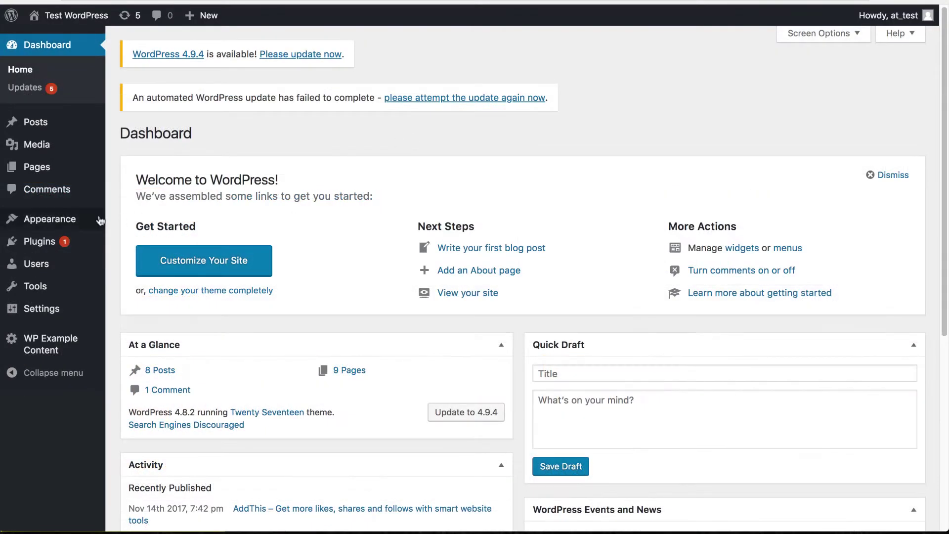
Paste the copied script tag on a new line after wp_footer() in Twenty Seventeen's footer.php
{"action": "mouse_move", "coordinate": [79, 225]}
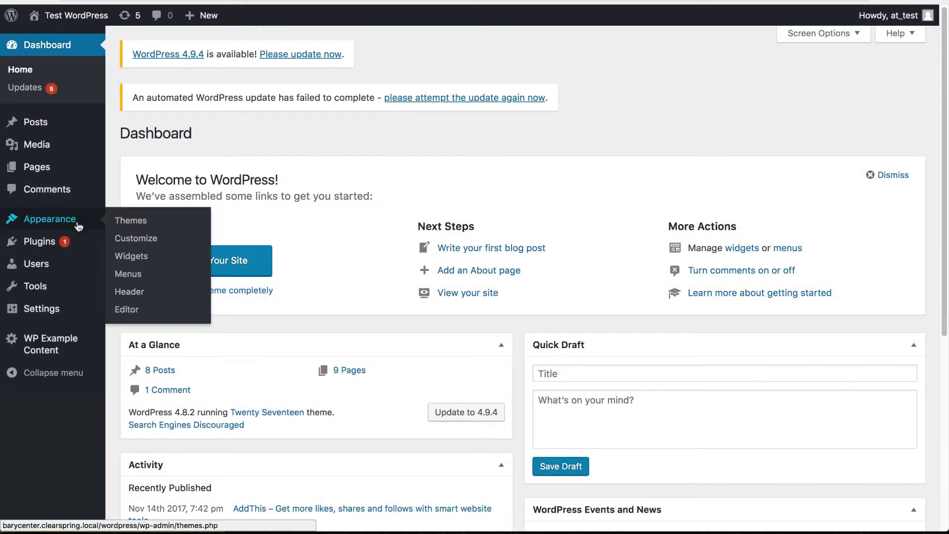
{"action": "left_click", "coordinate": [121, 311]}
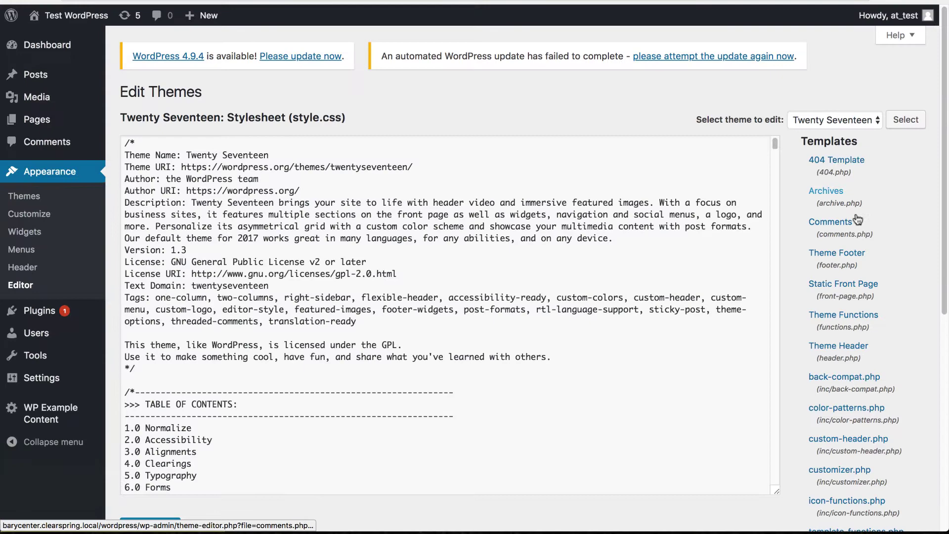
{"action": "left_click", "coordinate": [850, 253]}
{"action": "scroll", "coordinate": [183, 360], "scroll_direction": "down", "scroll_amount": 5}
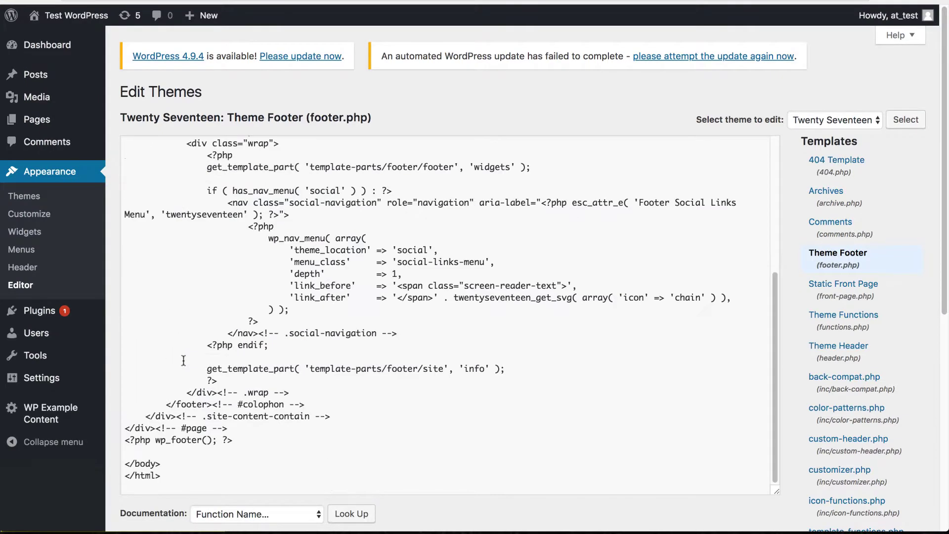
{"action": "left_click", "coordinate": [252, 447]}
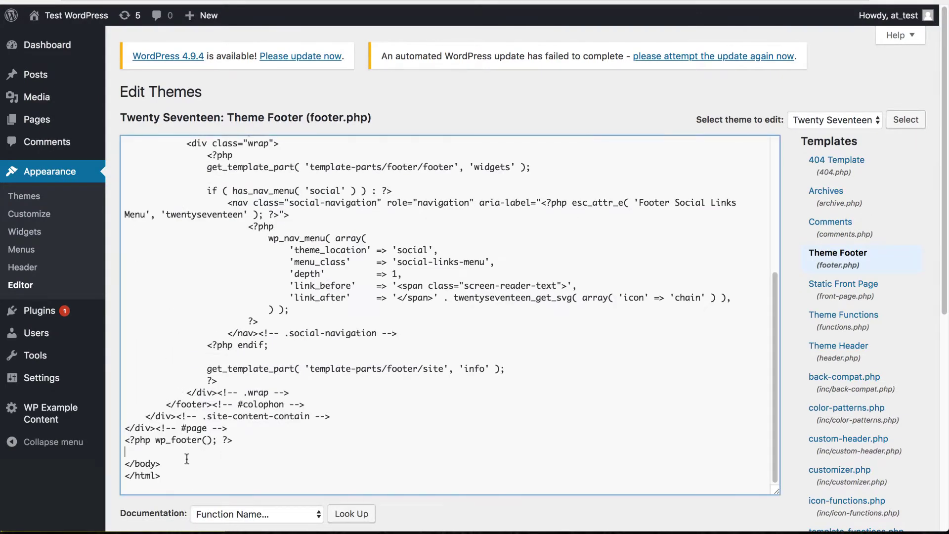
{"action": "type", "text": "<script type=\"text/javascript\" src=\"//s7.addthis.com/js/300/addthis_widget.js#pubid=ra-59f77775ad46aa7c\"></script>"}
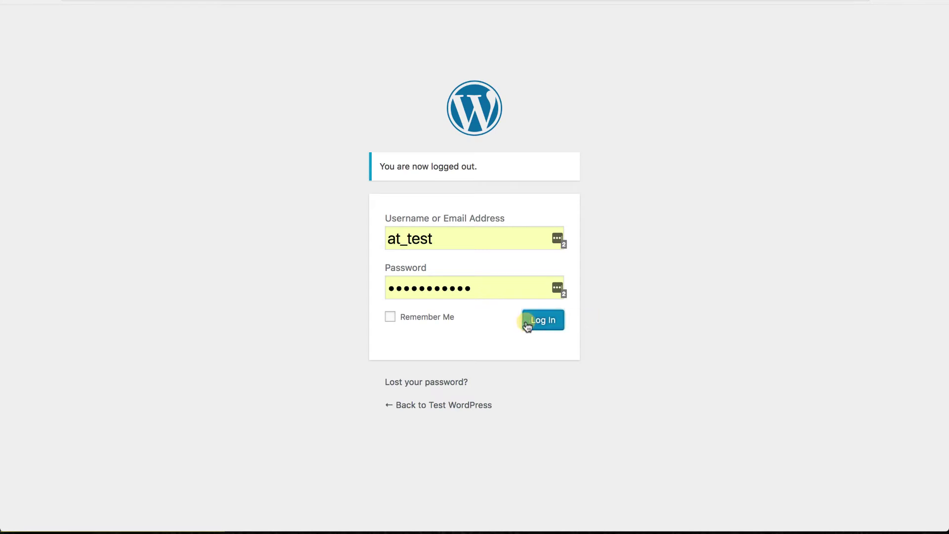
Search Plugins > Add New for 'addthis' and scroll through the matching plugins
{"action": "mouse_move", "coordinate": [48, 246]}
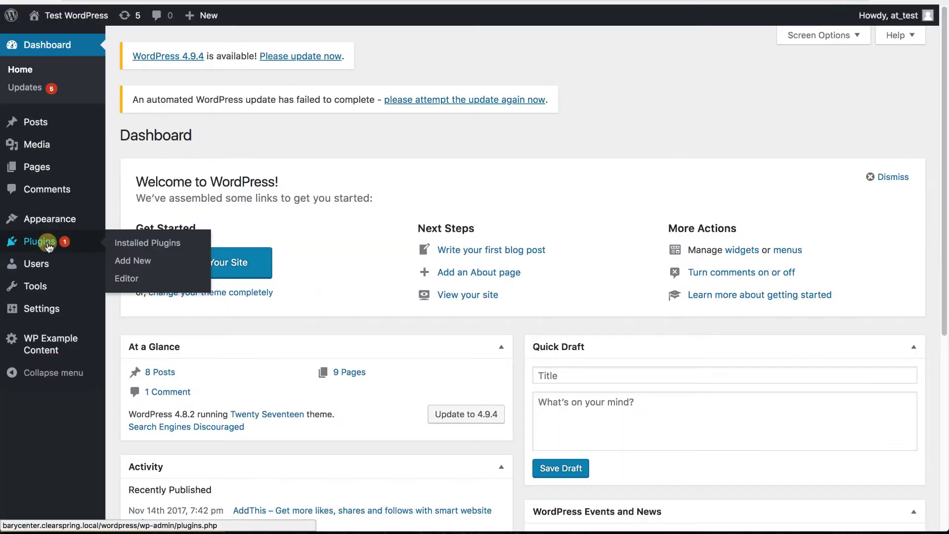
{"action": "left_click", "coordinate": [125, 266]}
{"action": "left_click", "coordinate": [741, 129]}
{"action": "type", "text": "a"}
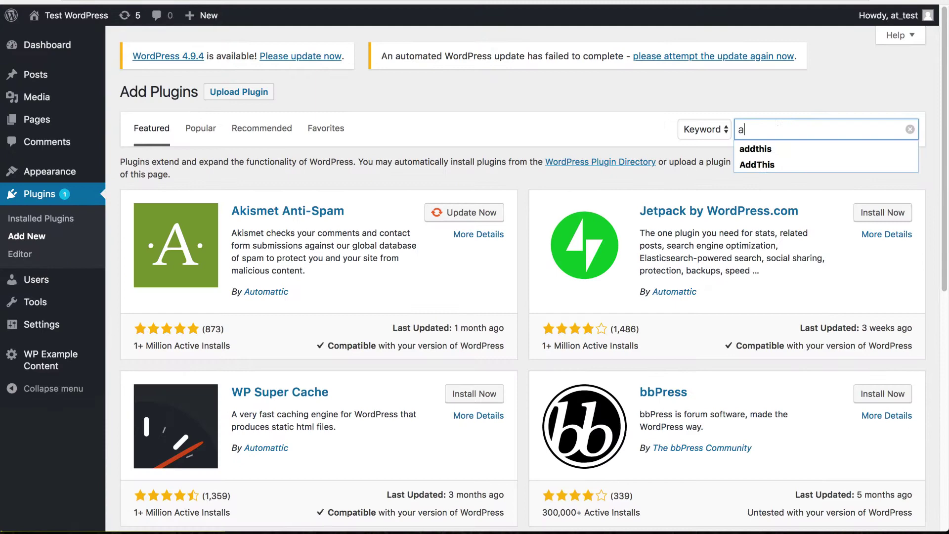
{"action": "type", "text": "ddthis"}
{"action": "key", "text": "Return"}
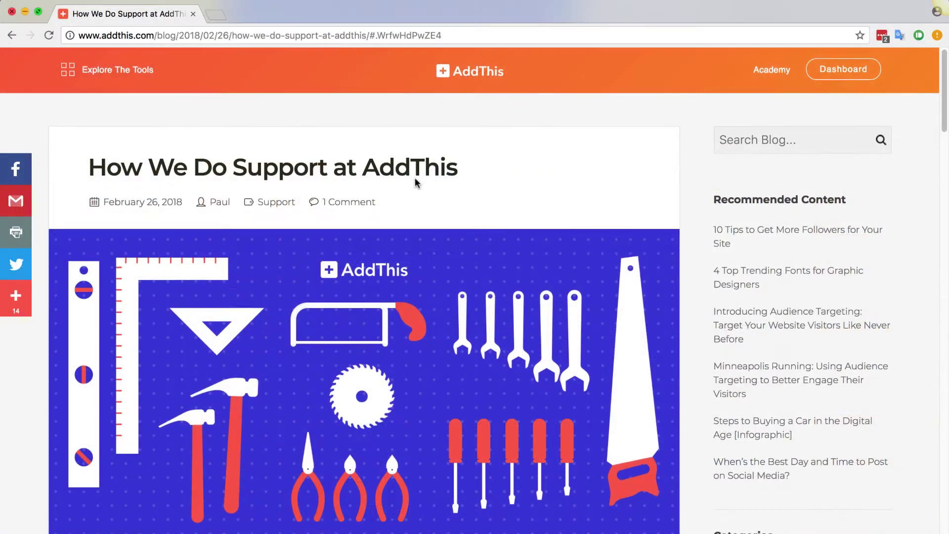
{"action": "scroll", "coordinate": [415, 181], "scroll_direction": "down", "scroll_amount": 2}
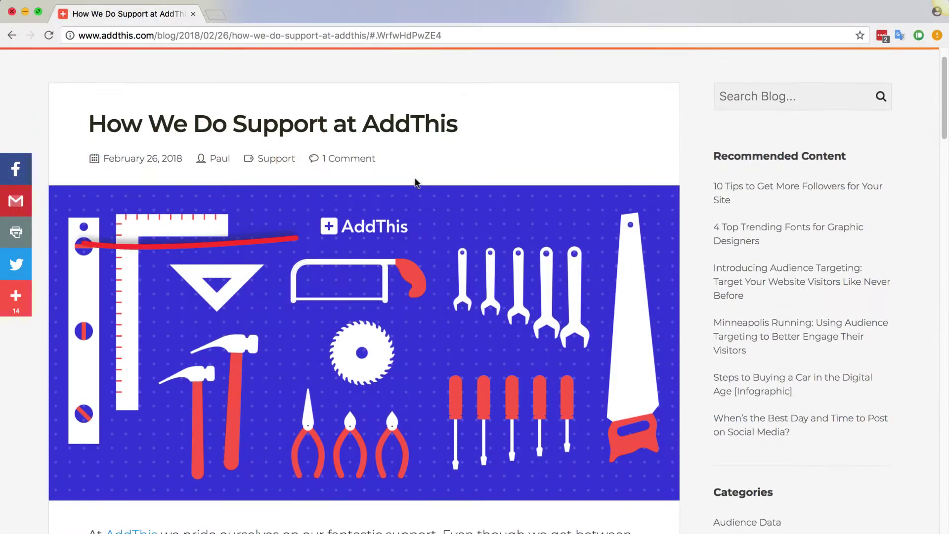
{"action": "scroll", "coordinate": [415, 182], "scroll_direction": "down", "scroll_amount": 20}
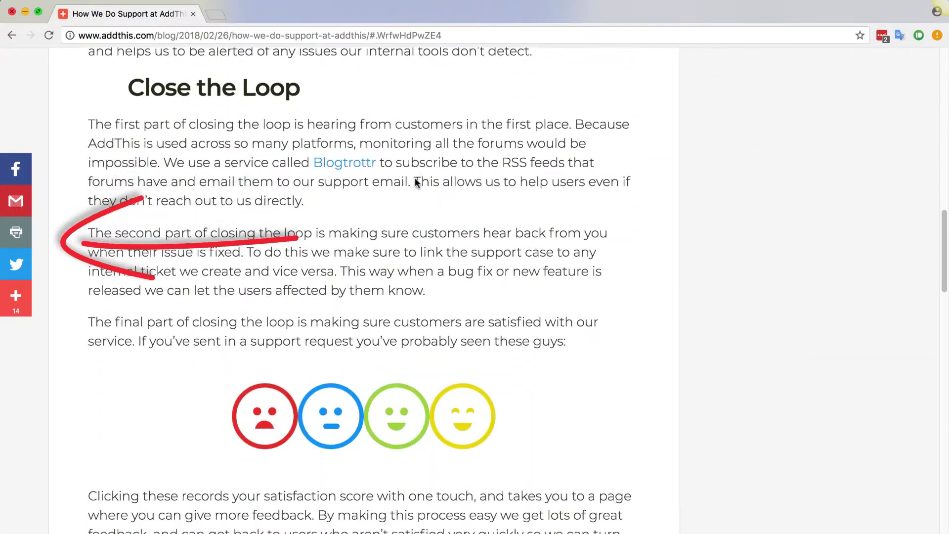
{"action": "scroll", "coordinate": [414, 177], "scroll_direction": "down", "scroll_amount": 15}
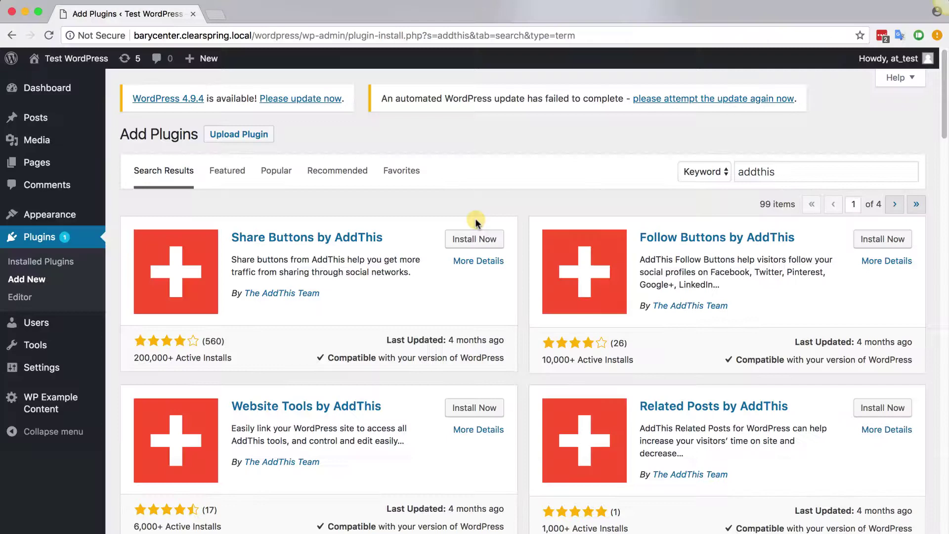
Install Share Buttons by AddThis and sign in with the AddThis account e-mail and password
{"action": "left_click", "coordinate": [475, 240]}
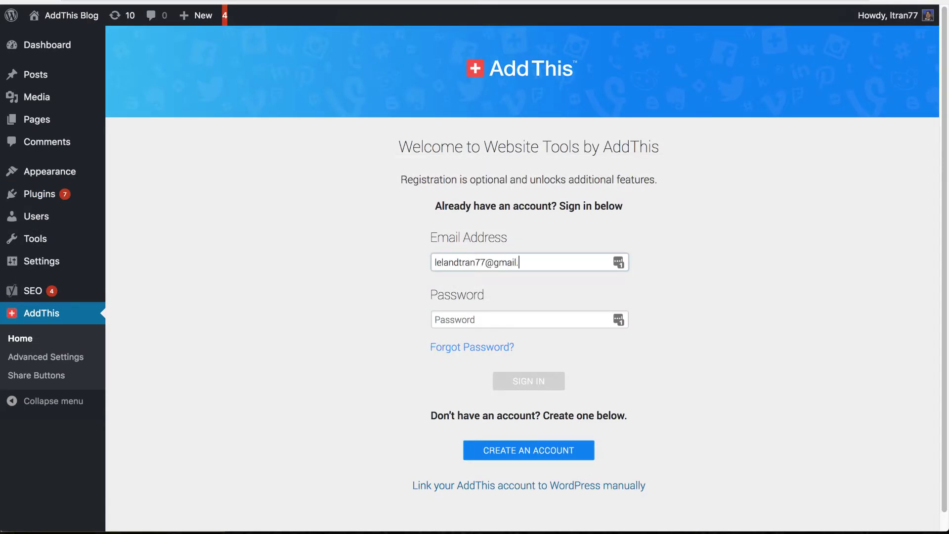
{"action": "type", "text": "com"}
{"action": "key", "text": "Tab"}
{"action": "type", "text": "****"}
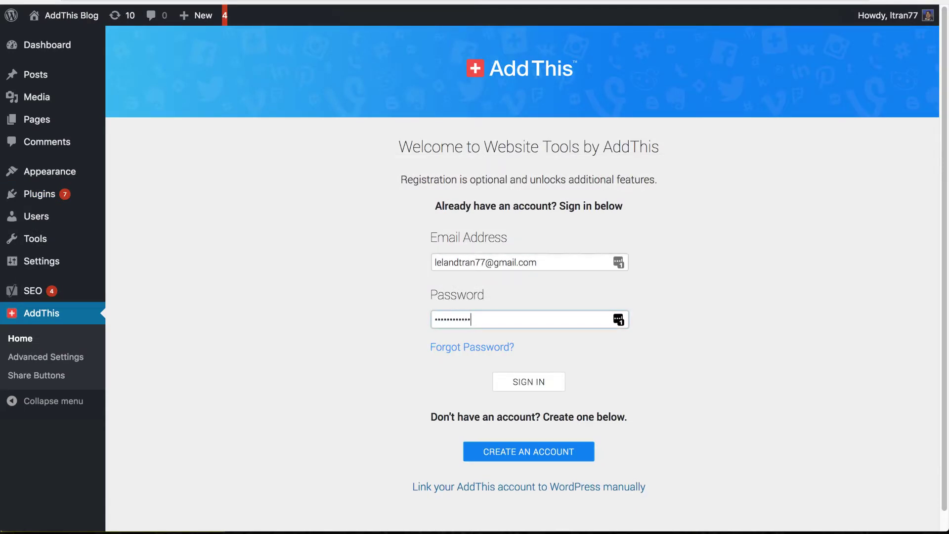
{"action": "left_click", "coordinate": [542, 379]}
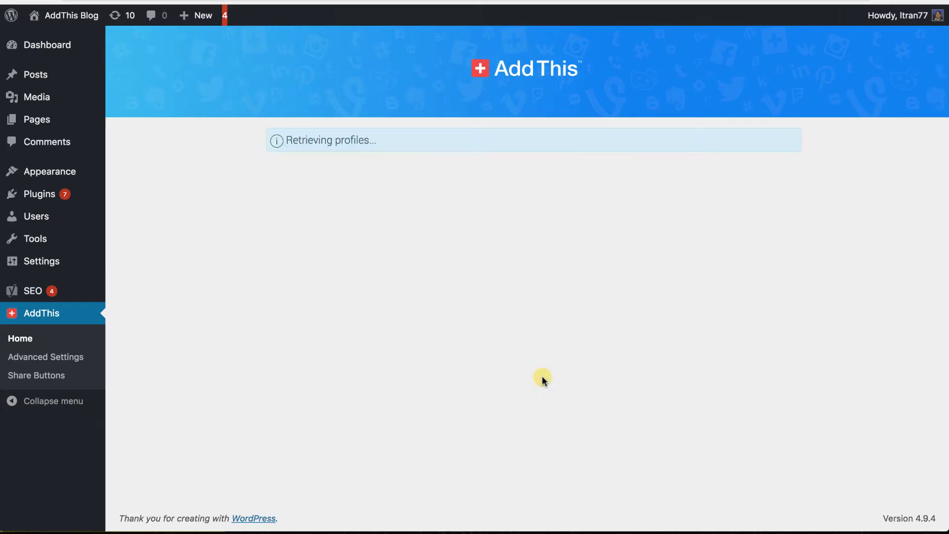
Link the site to the AddThis Support - WP profile and confirm
{"action": "left_click", "coordinate": [524, 251]}
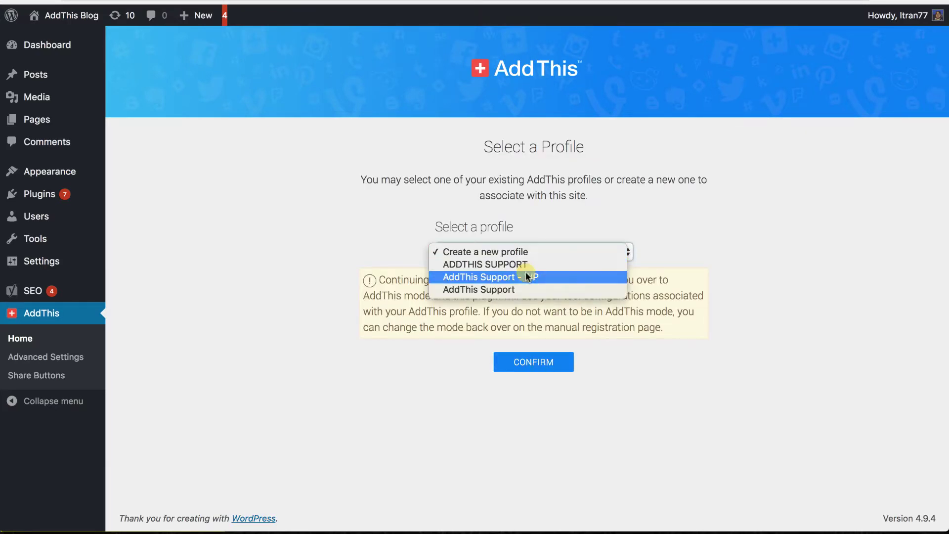
{"action": "left_click", "coordinate": [526, 274]}
{"action": "left_click", "coordinate": [528, 361]}
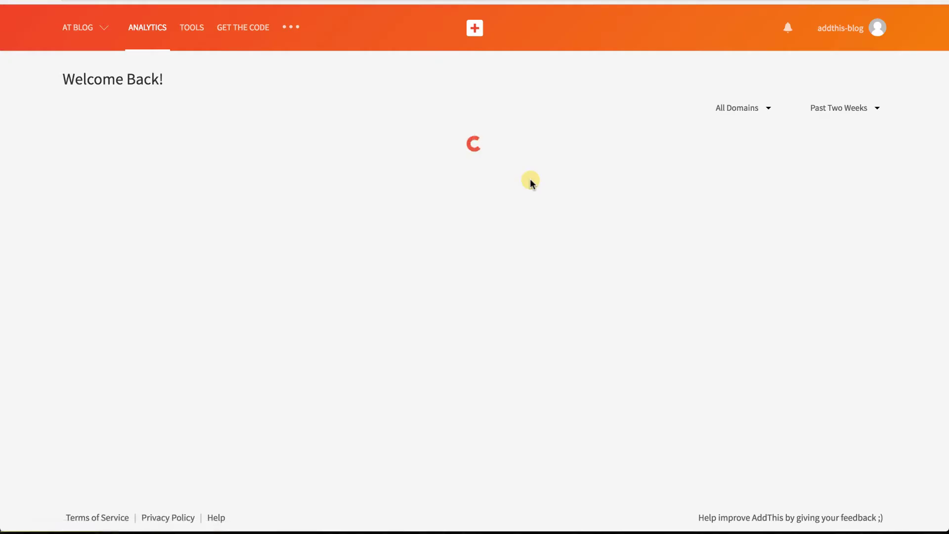
Scroll through Visits Activity, Top Referring Domains and Top Social Sources on the Analytics tab
{"action": "scroll", "coordinate": [528, 186], "scroll_direction": "down", "scroll_amount": 3}
{"action": "scroll", "coordinate": [527, 178], "scroll_direction": "down", "scroll_amount": 10}
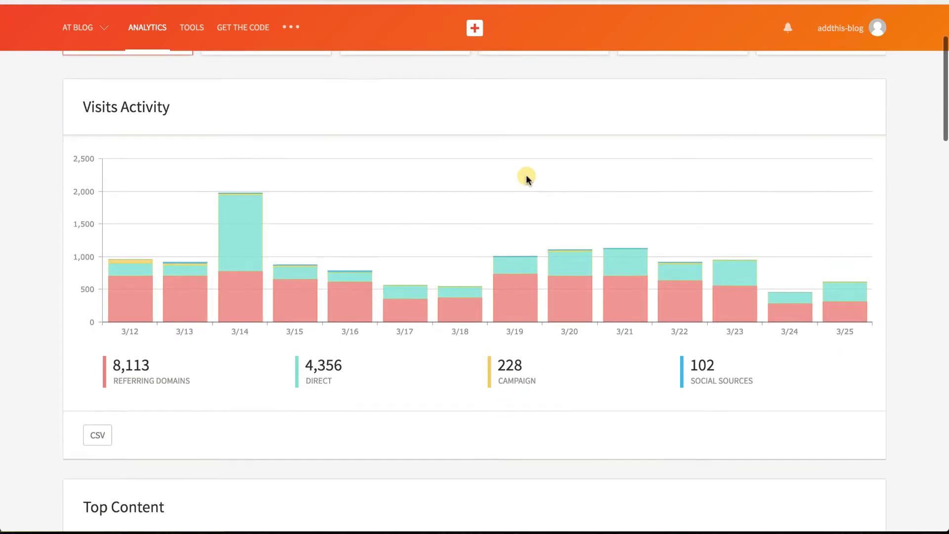
{"action": "scroll", "coordinate": [527, 170], "scroll_direction": "down", "scroll_amount": 15}
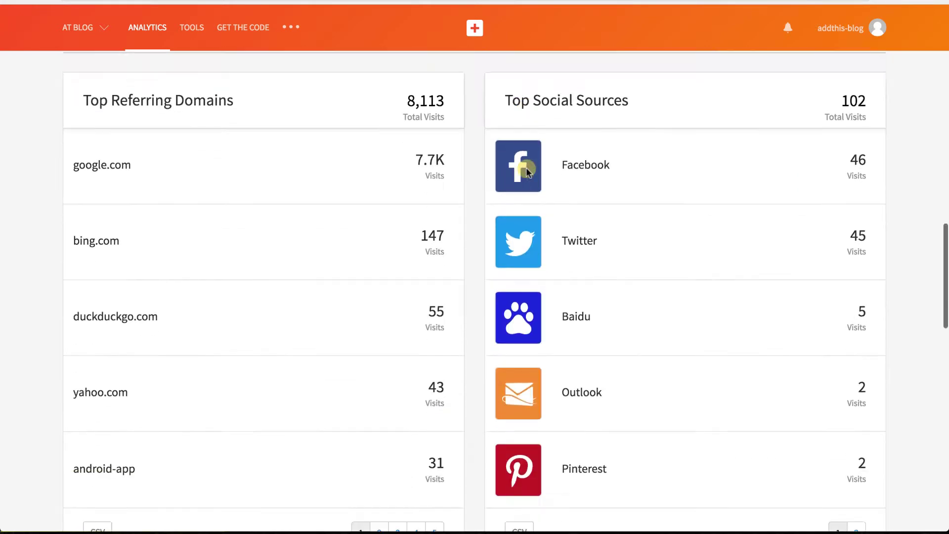
{"action": "scroll", "coordinate": [526, 167], "scroll_direction": "down", "scroll_amount": 5}
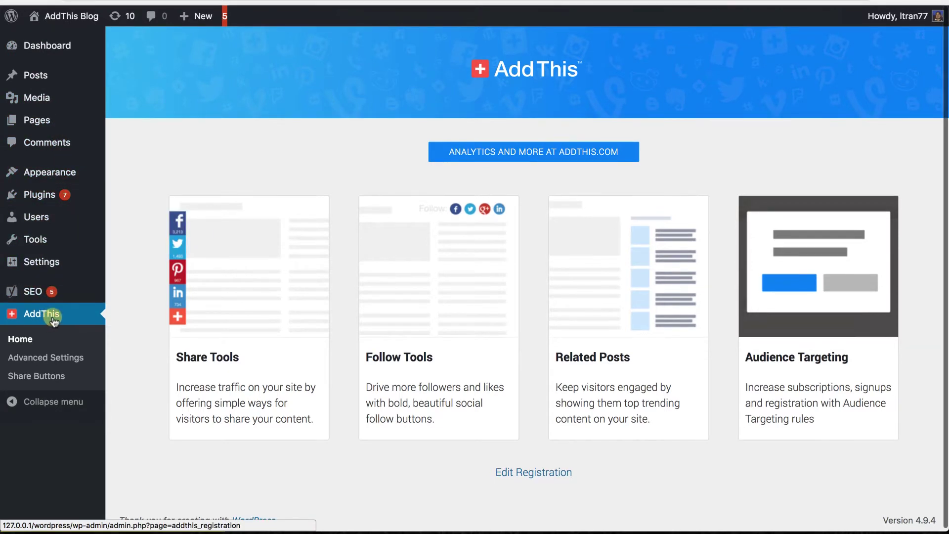
Go to AddThis Share Buttons > Add New and review the Sidebar, Inline and Custom HTML types
{"action": "left_click", "coordinate": [42, 377]}
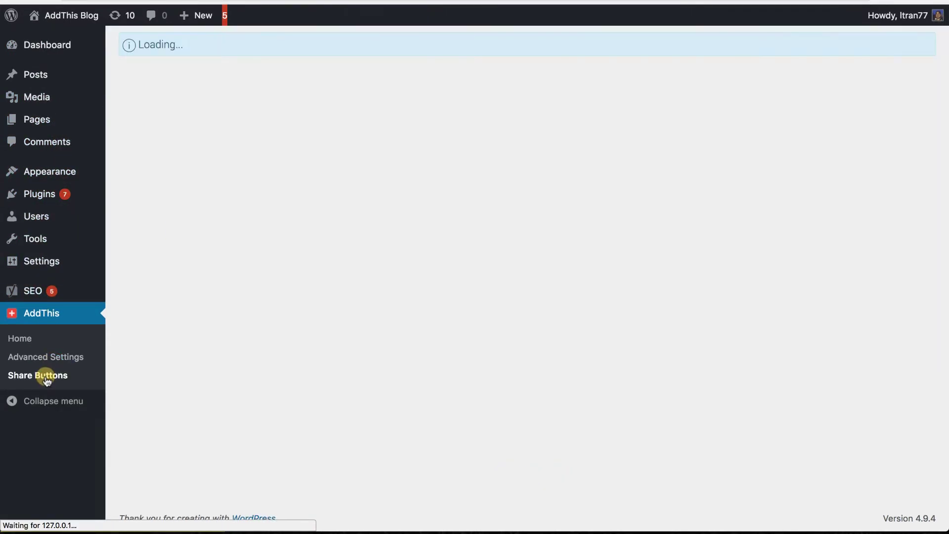
{"action": "left_click", "coordinate": [232, 49]}
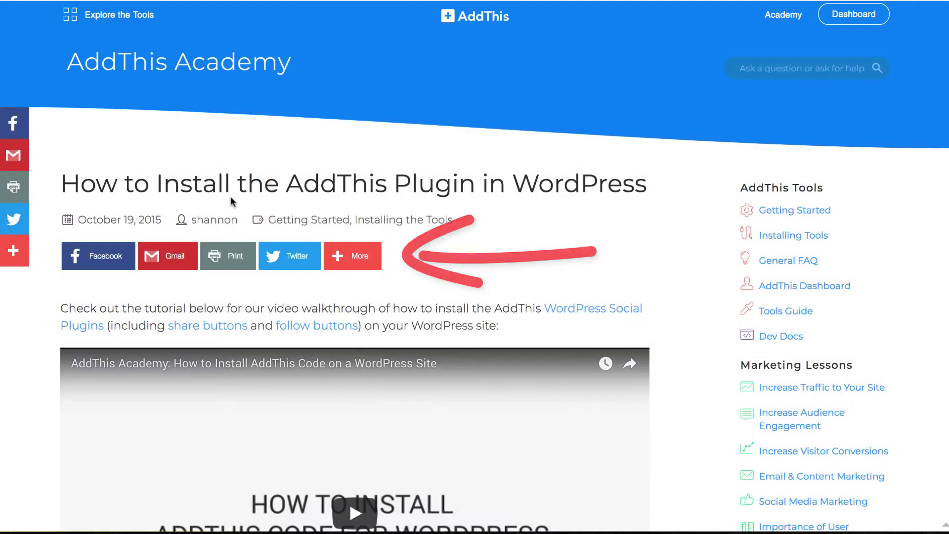
{"action": "scroll", "coordinate": [231, 200], "scroll_direction": "down", "scroll_amount": 2}
{"action": "scroll", "coordinate": [230, 197], "scroll_direction": "down", "scroll_amount": 15}
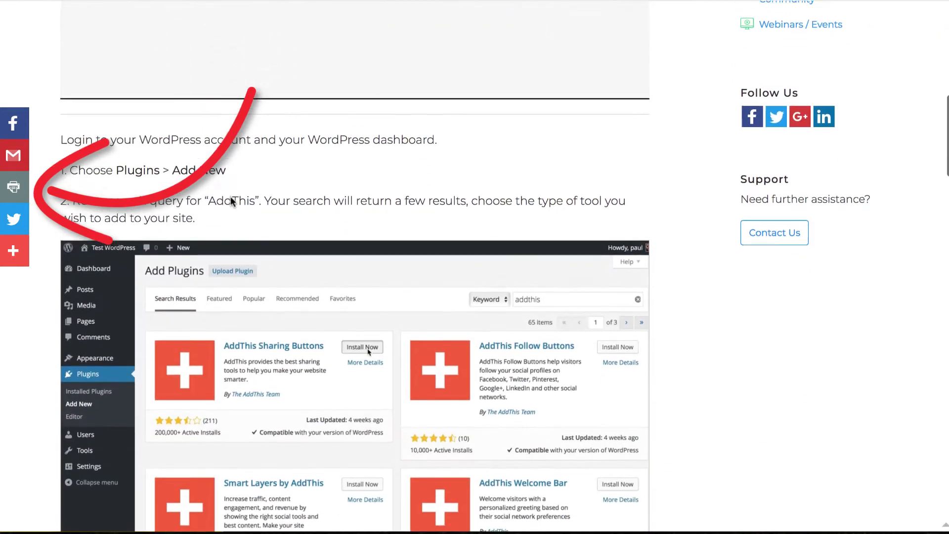
{"action": "scroll", "coordinate": [230, 197], "scroll_direction": "down", "scroll_amount": 18}
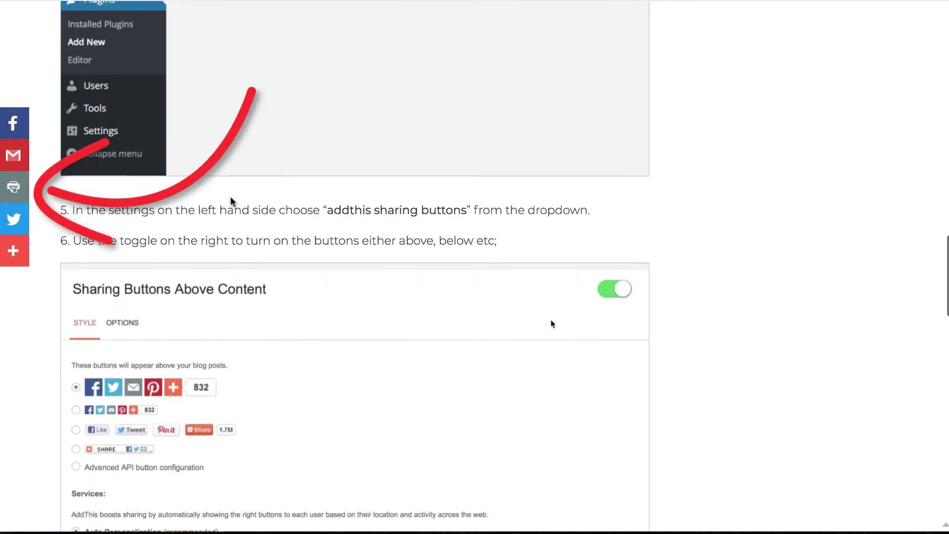
{"action": "scroll", "coordinate": [231, 197], "scroll_direction": "down", "scroll_amount": 3}
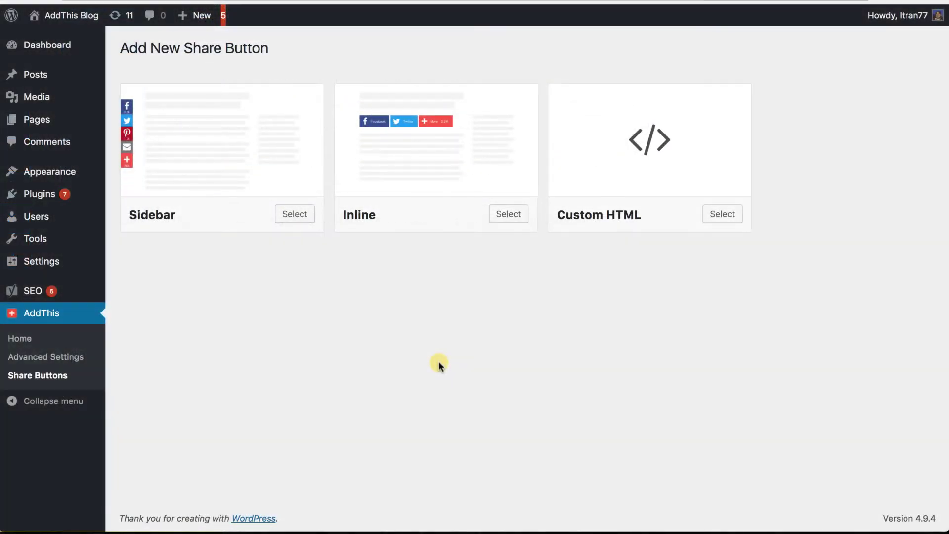
Choose the Sidebar type, positioned right on desktop and hidden on mobile
{"action": "left_click", "coordinate": [306, 214]}
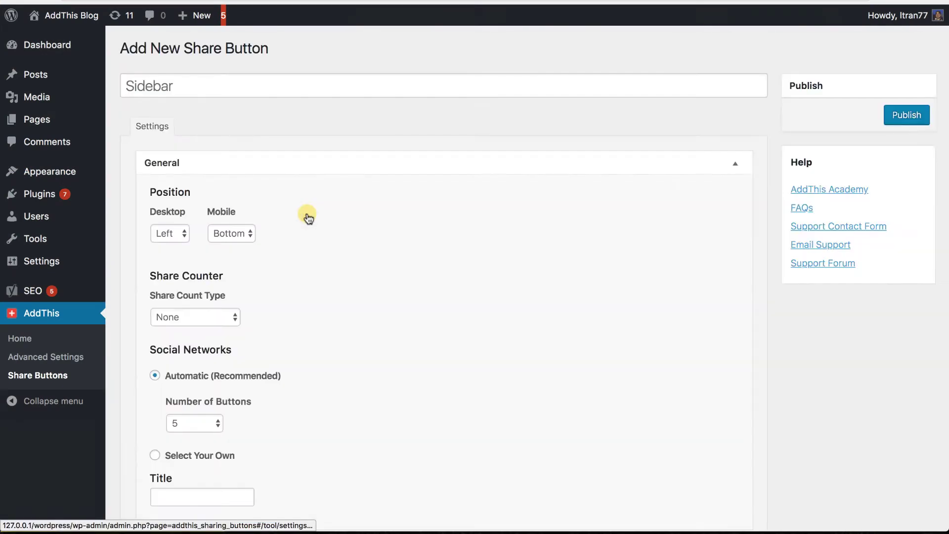
{"action": "scroll", "coordinate": [308, 217], "scroll_direction": "down", "scroll_amount": 3}
{"action": "left_click", "coordinate": [163, 125]}
{"action": "left_click", "coordinate": [163, 142]}
{"action": "left_click", "coordinate": [231, 125]}
{"action": "left_click", "coordinate": [243, 159]}
Switch to manually selected social networks and add LinkedIn to the services
{"action": "scroll", "coordinate": [151, 275], "scroll_direction": "down", "scroll_amount": 2}
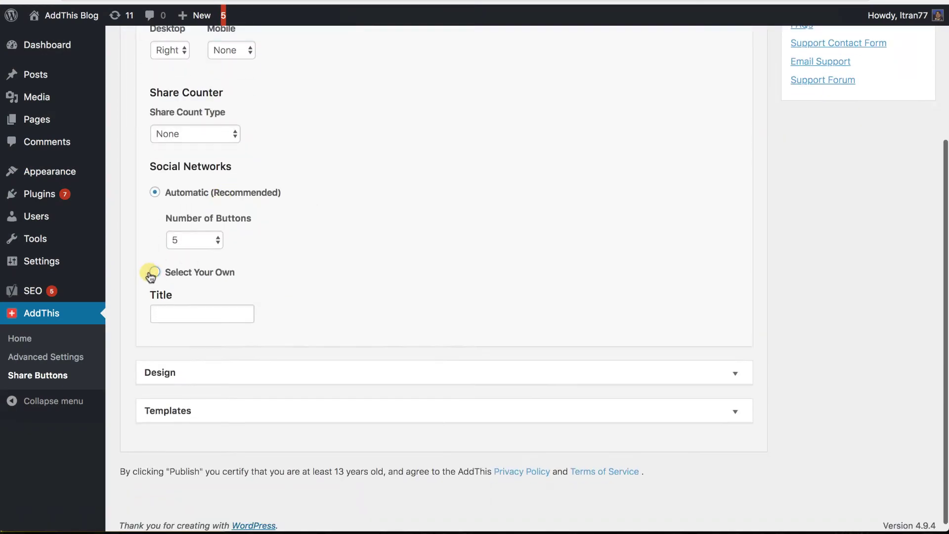
{"action": "left_click", "coordinate": [152, 272]}
{"action": "scroll", "coordinate": [178, 222], "scroll_direction": "down", "scroll_amount": 3}
{"action": "left_click", "coordinate": [205, 174]}
{"action": "type", "text": "Linked"}
{"action": "left_click", "coordinate": [208, 221]}
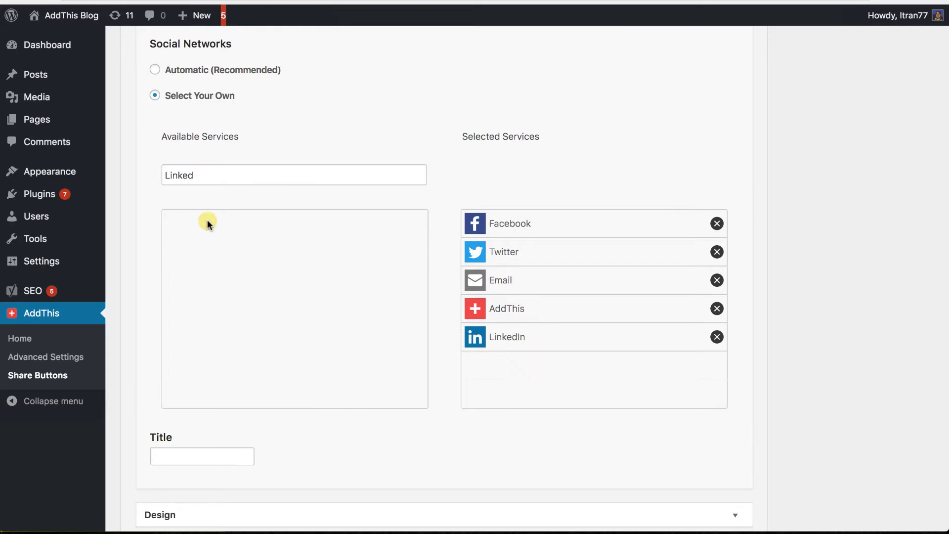
Set the mobile button size to Medium in the Design settings
{"action": "scroll", "coordinate": [267, 297], "scroll_direction": "down", "scroll_amount": 3}
{"action": "left_click", "coordinate": [333, 368]}
{"action": "scroll", "coordinate": [578, 371], "scroll_direction": "down", "scroll_amount": 4}
{"action": "left_click", "coordinate": [185, 312]}
{"action": "left_click", "coordinate": [173, 329]}
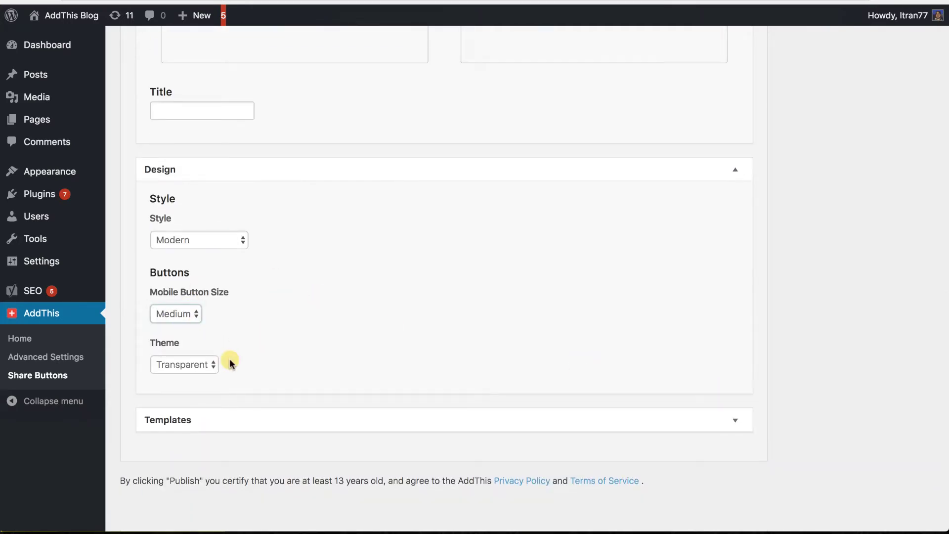
Turn off the Homepage and Categories templates and publish the Sidebar buttons
{"action": "scroll", "coordinate": [494, 386], "scroll_direction": "down", "scroll_amount": 1}
{"action": "left_click", "coordinate": [735, 399]}
{"action": "scroll", "coordinate": [399, 377], "scroll_direction": "down", "scroll_amount": 3}
{"action": "left_click", "coordinate": [160, 319]}
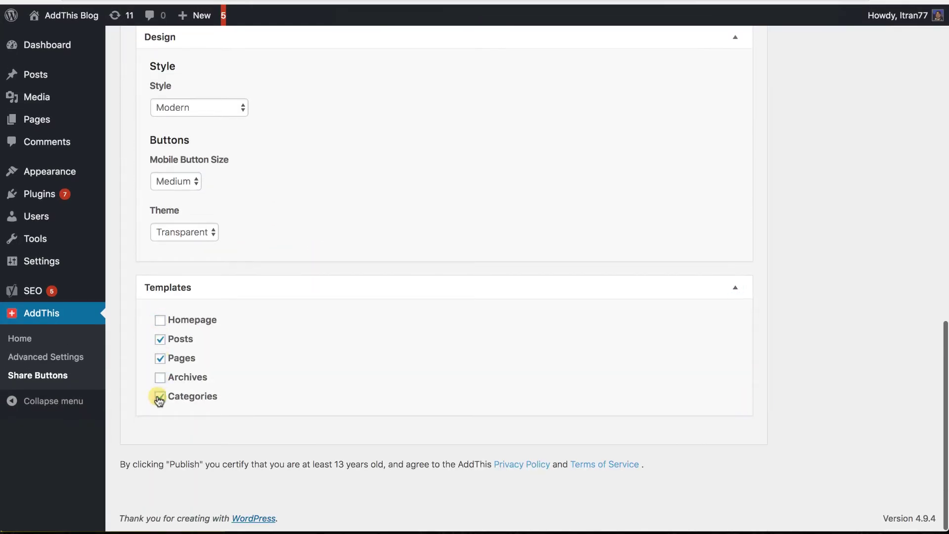
{"action": "left_click", "coordinate": [159, 398]}
{"action": "scroll", "coordinate": [838, 319], "scroll_direction": "up", "scroll_amount": 10}
{"action": "left_click", "coordinate": [896, 116]}
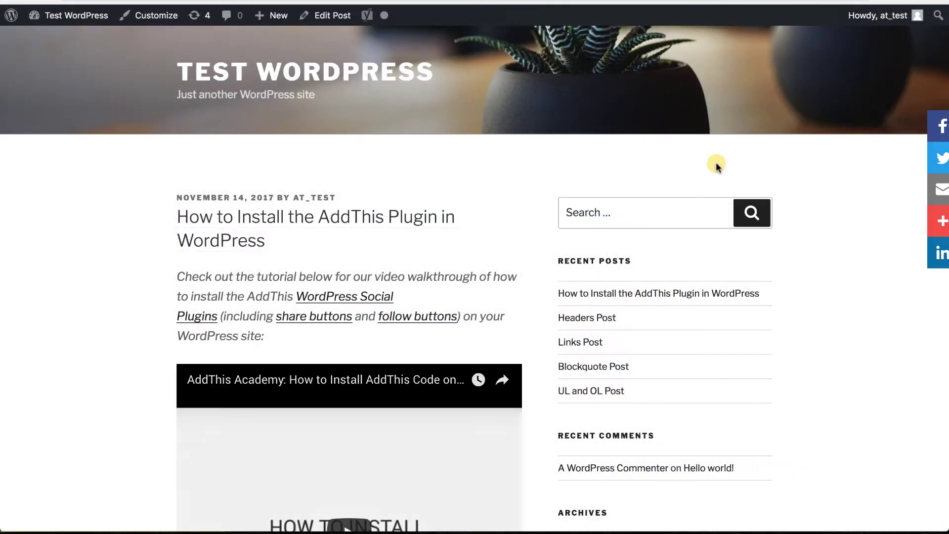
Share the live post to Facebook using the floating sidebar's Facebook button
{"action": "left_click", "coordinate": [923, 124]}
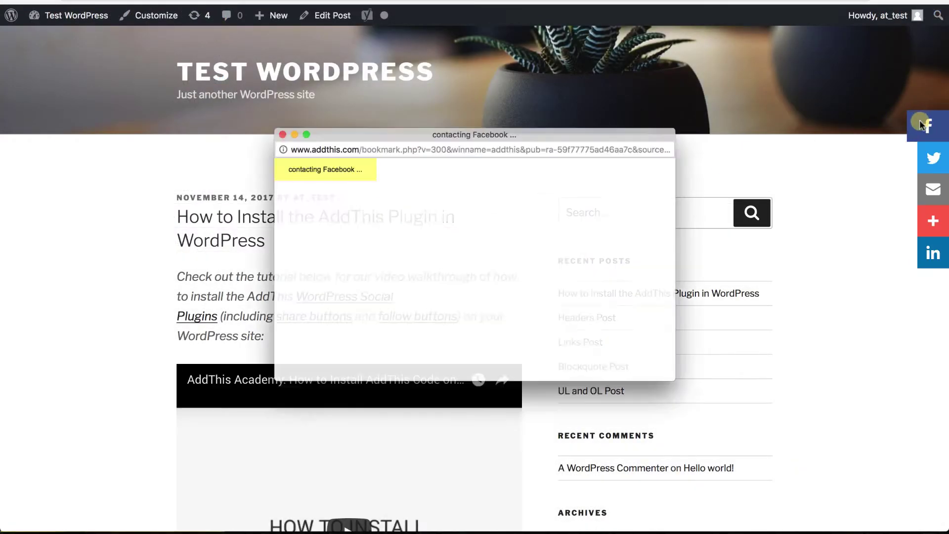
{"action": "left_click", "coordinate": [625, 374]}
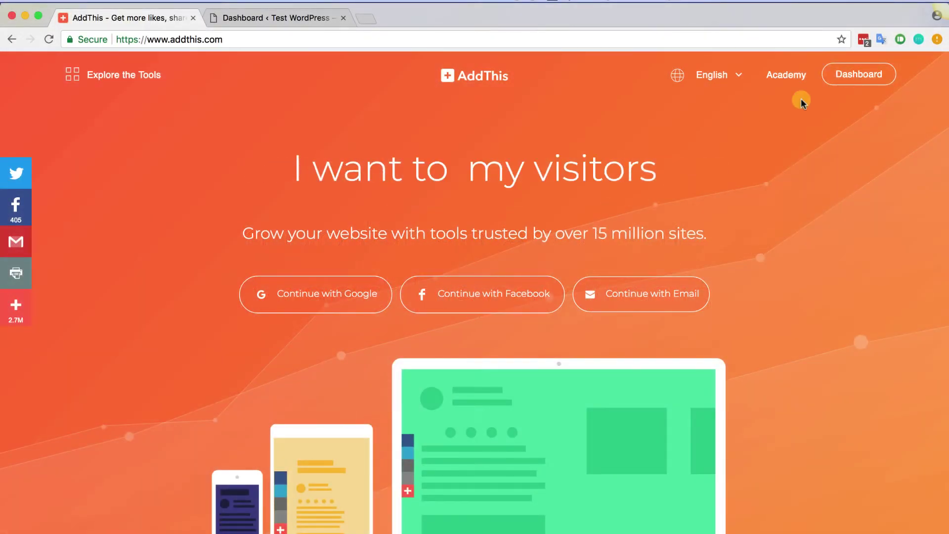
Sign in to the AddThis dashboard and go to the Get the Code page
{"action": "left_click", "coordinate": [824, 79]}
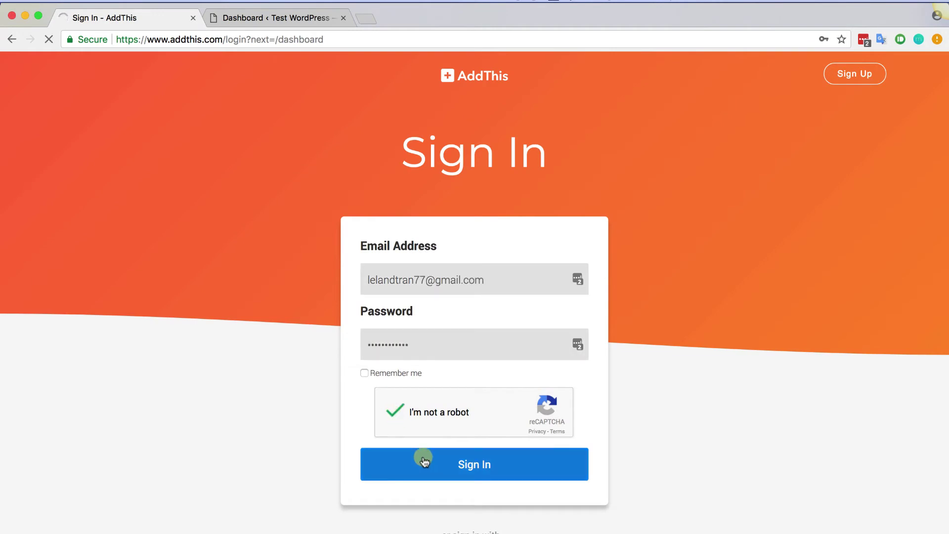
{"action": "left_click", "coordinate": [419, 464]}
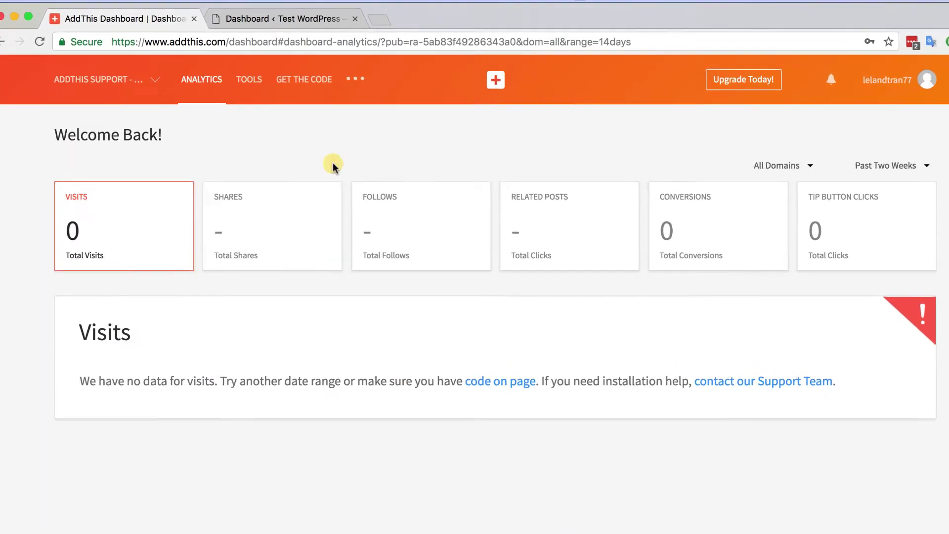
{"action": "left_click", "coordinate": [317, 81]}
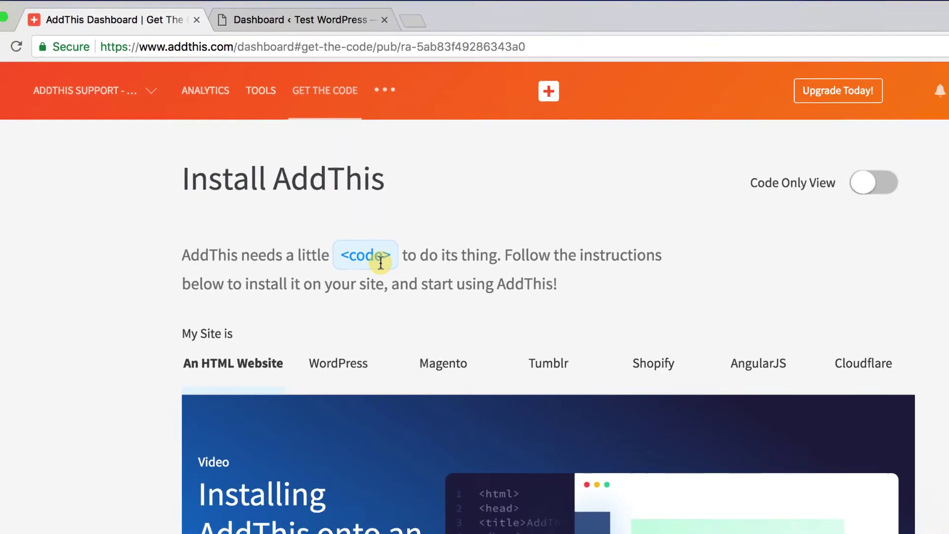
Copy the site's unique AddThis script snippet from the Just Copy section
{"action": "scroll", "coordinate": [420, 318], "scroll_direction": "down", "scroll_amount": 5}
{"action": "scroll", "coordinate": [340, 210], "scroll_direction": "down", "scroll_amount": 3}
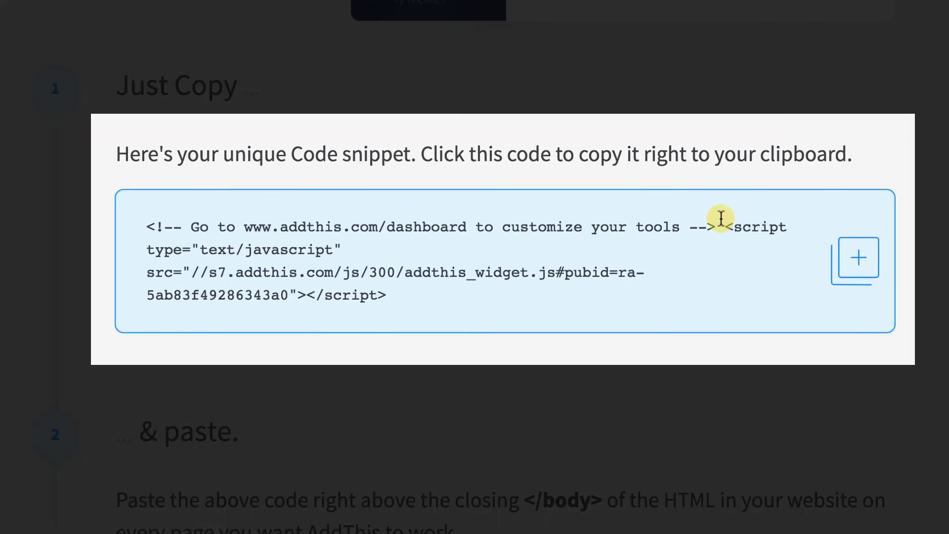
{"action": "left_click", "coordinate": [721, 218]}
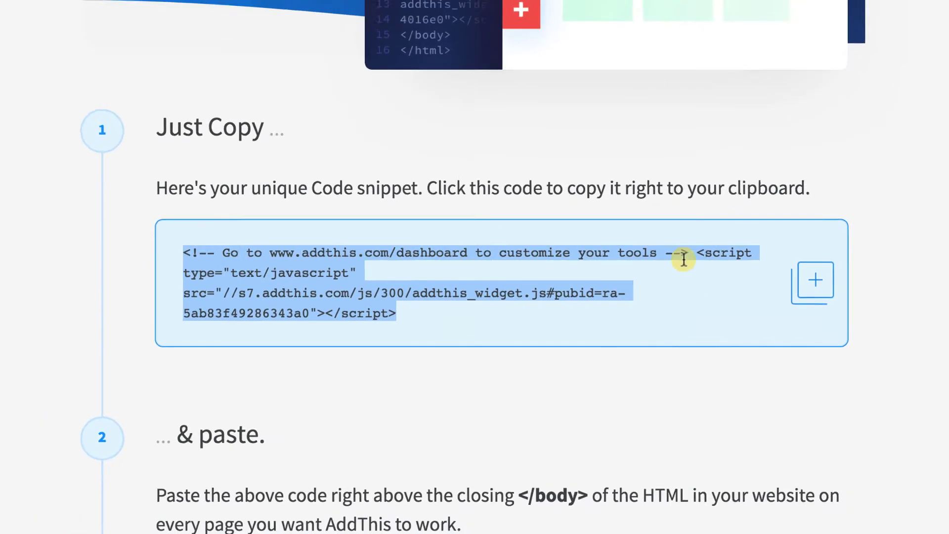
{"action": "right_click", "coordinate": [719, 237]}
{"action": "left_click", "coordinate": [600, 335]}
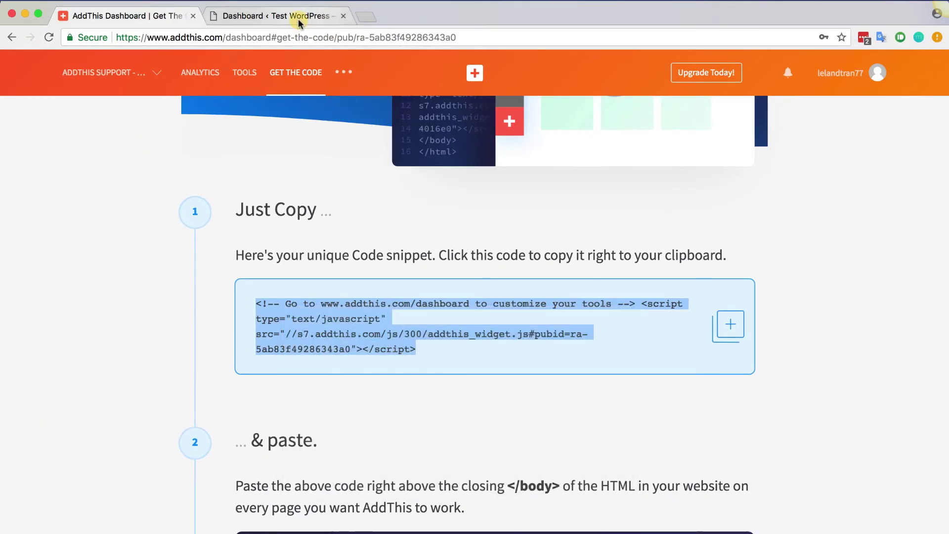
Open Twenty Seventeen's Theme Footer (footer.php) in the WordPress theme editor
{"action": "left_click", "coordinate": [307, 16]}
{"action": "left_click", "coordinate": [67, 166]}
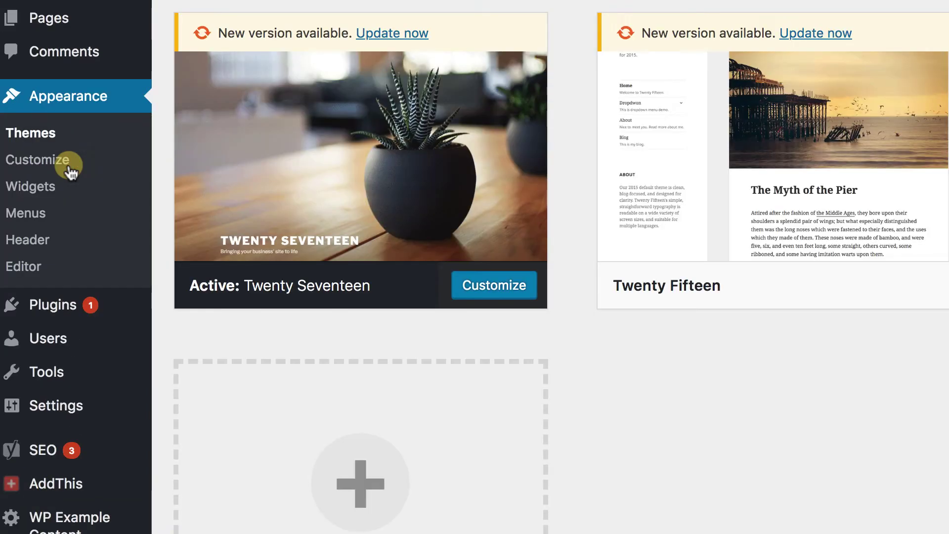
{"action": "left_click", "coordinate": [24, 267]}
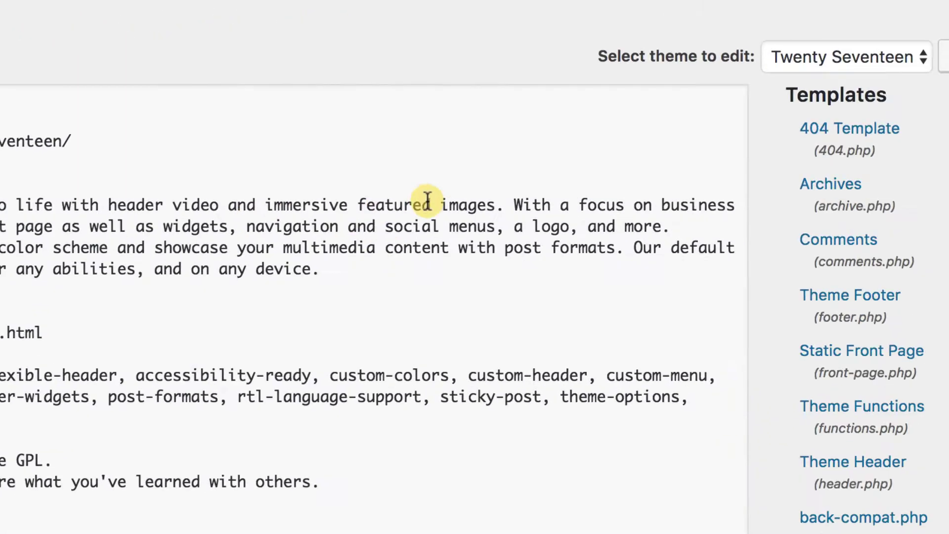
{"action": "left_click", "coordinate": [748, 324]}
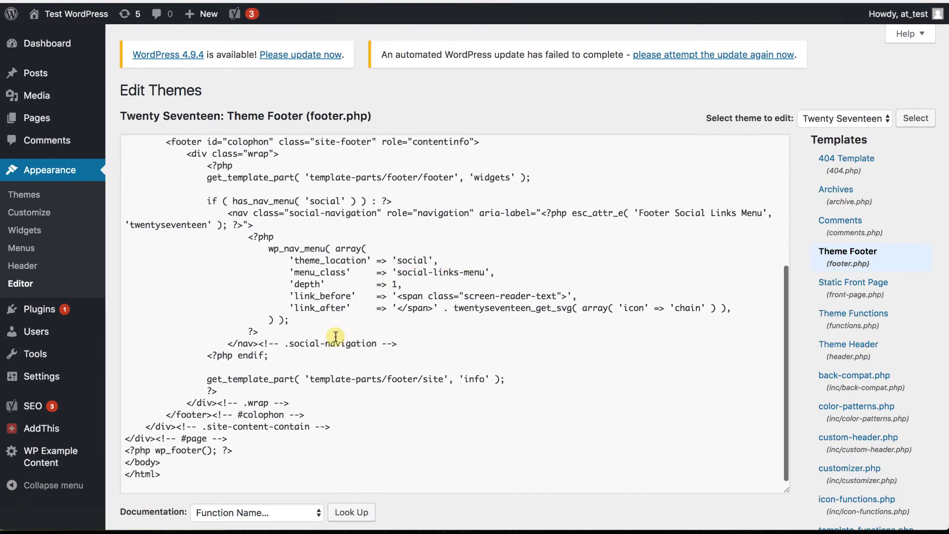
Paste the AddThis script on a new line after wp_footer() and save the file
{"action": "left_click", "coordinate": [253, 449]}
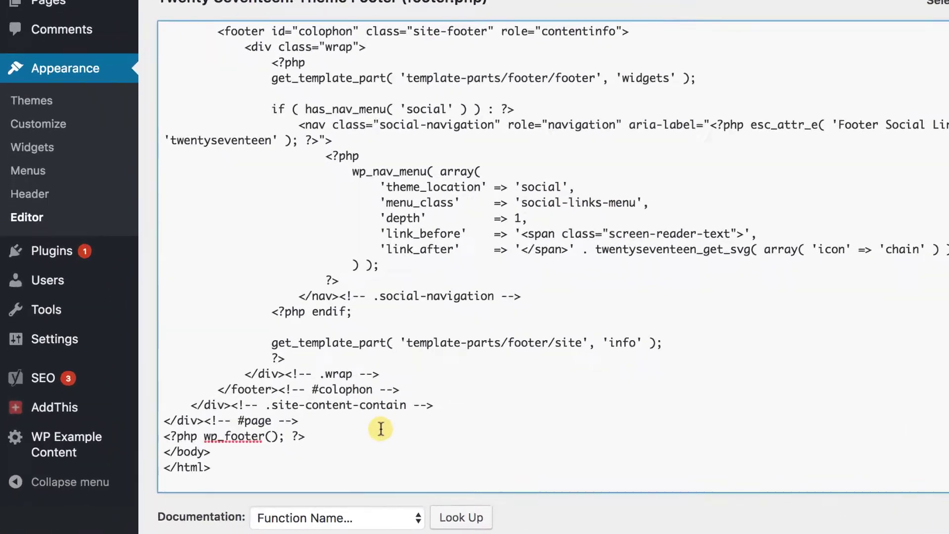
{"action": "key", "text": "Return"}
{"action": "key", "text": "Return"}
{"action": "key", "text": "super+v"}
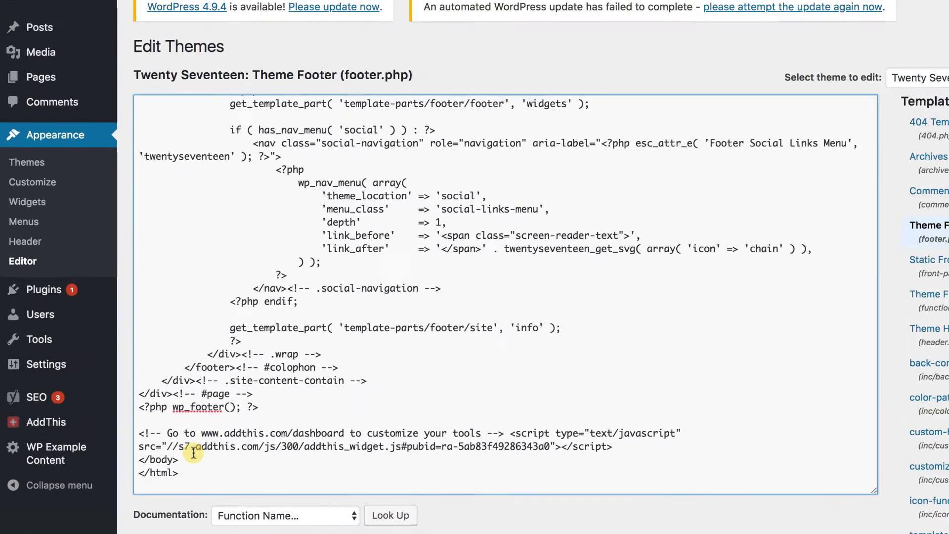
{"action": "scroll", "coordinate": [156, 420], "scroll_direction": "down", "scroll_amount": 5}
{"action": "left_click", "coordinate": [150, 439]}
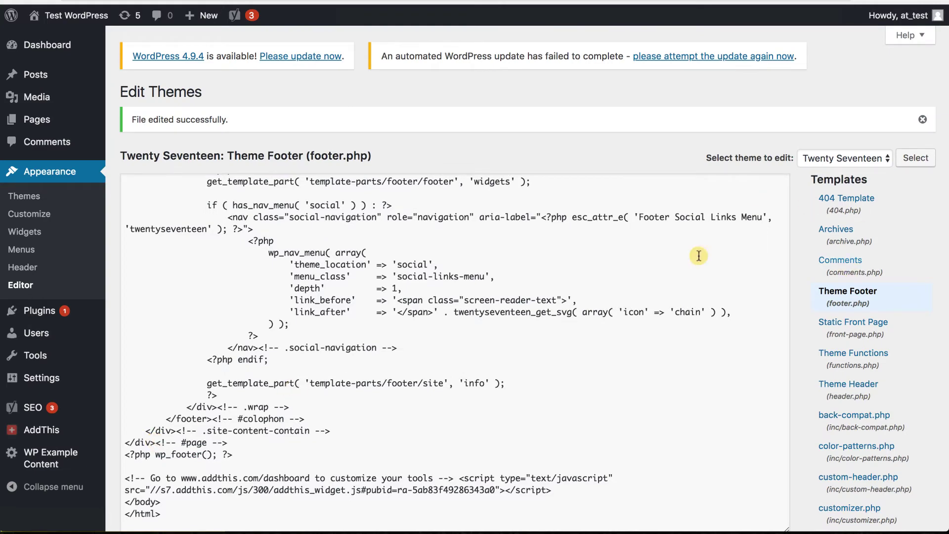
{"action": "scroll", "coordinate": [658, 237], "scroll_direction": "up", "scroll_amount": 1}
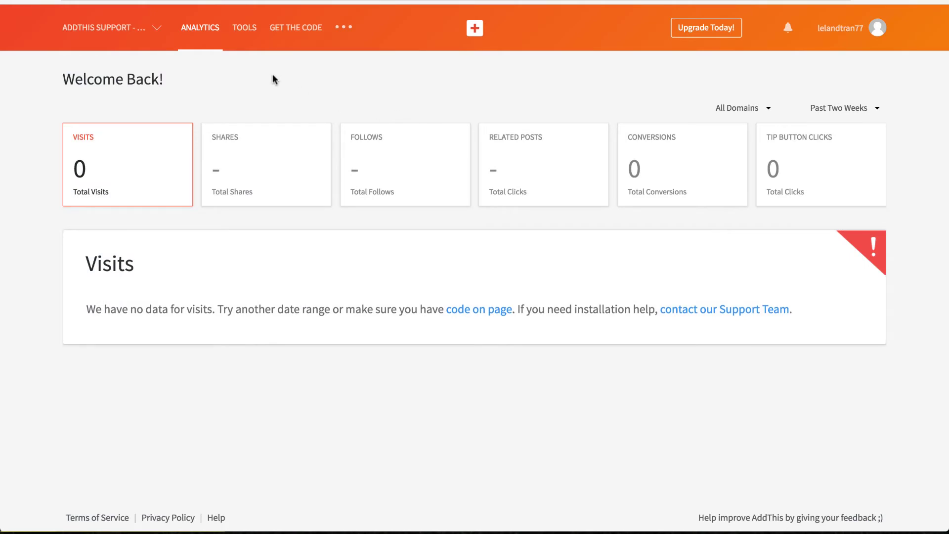
Start a Floating share bar positioned Right on desktop, with share services chosen manually
{"action": "left_click", "coordinate": [244, 29]}
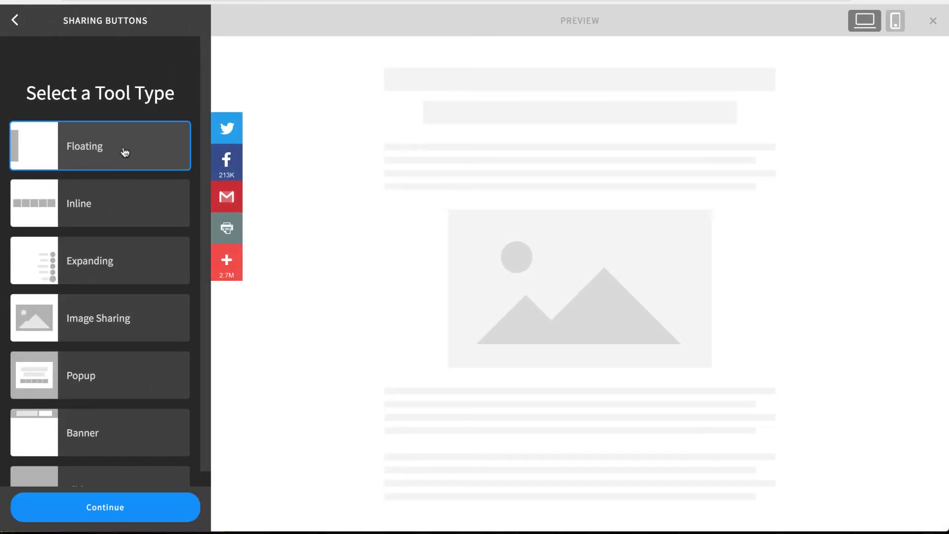
{"action": "left_click", "coordinate": [97, 505]}
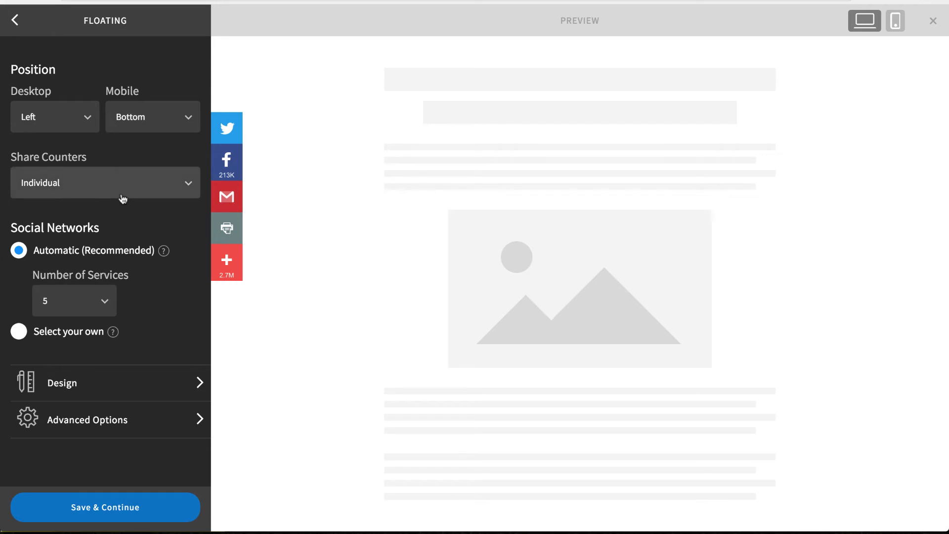
{"action": "left_click", "coordinate": [80, 125]}
{"action": "left_click", "coordinate": [62, 187]}
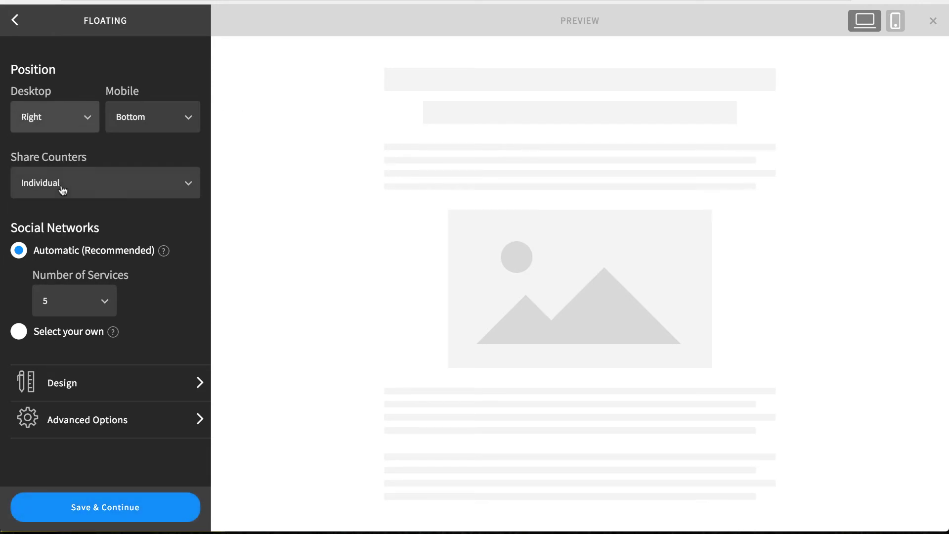
{"action": "left_click", "coordinate": [42, 328]}
Add LinkedIn to the share services and move it to sit after Email
{"action": "left_click", "coordinate": [69, 398]}
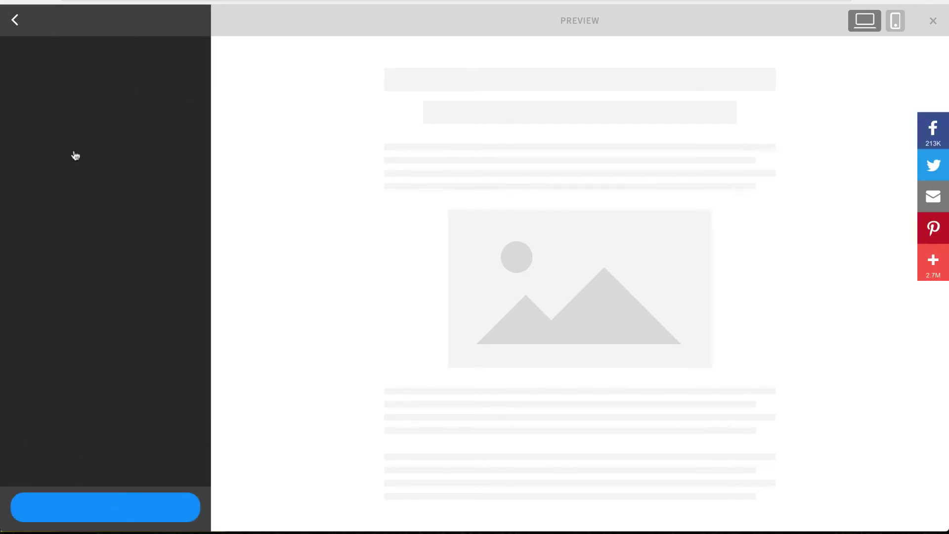
{"action": "type", "text": "linke"}
{"action": "left_click", "coordinate": [72, 105]}
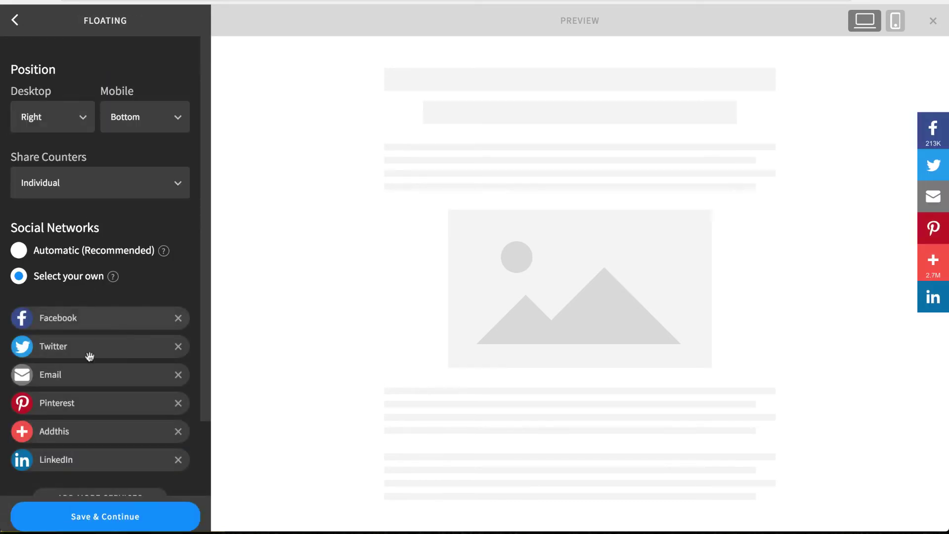
{"action": "scroll", "coordinate": [89, 356], "scroll_direction": "down", "scroll_amount": 1}
{"action": "left_click_drag", "start_coordinate": [47, 417], "coordinate": [69, 360]}
{"action": "scroll", "coordinate": [66, 391], "scroll_direction": "down", "scroll_amount": 2}
Set the bar's design style to Modern (bordered) and save the floating tool
{"action": "left_click", "coordinate": [64, 424]}
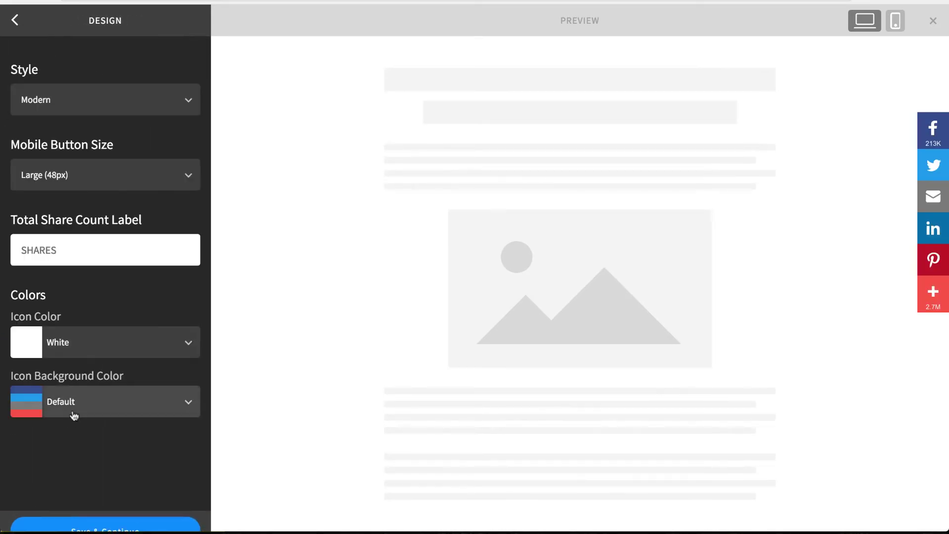
{"action": "left_click", "coordinate": [125, 90]}
{"action": "left_click", "coordinate": [92, 166]}
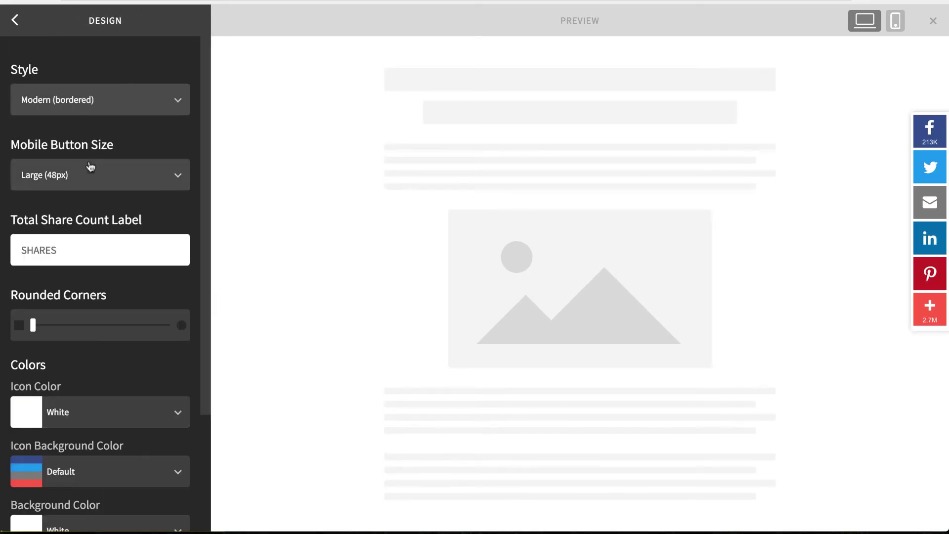
{"action": "left_click", "coordinate": [19, 21]}
{"action": "scroll", "coordinate": [73, 347], "scroll_direction": "down", "scroll_amount": 3}
{"action": "left_click", "coordinate": [77, 507]}
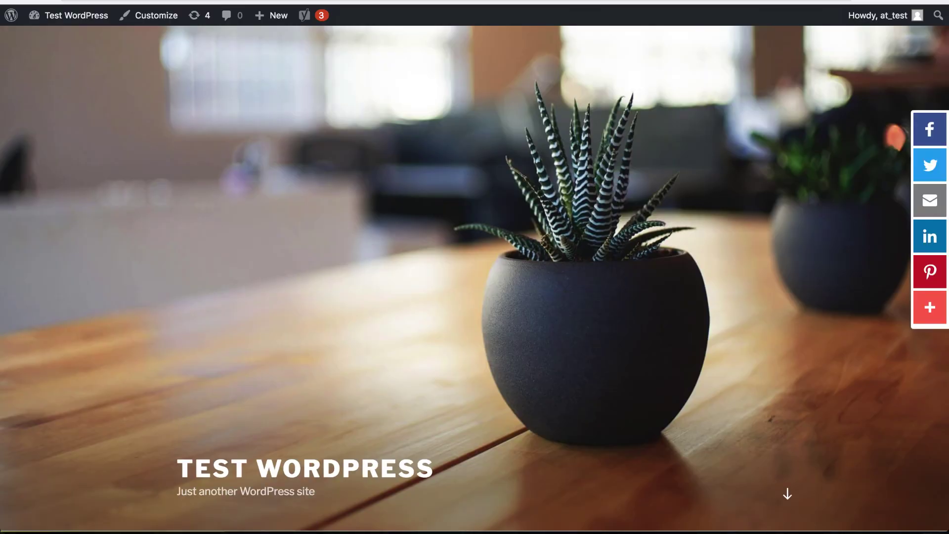
{"action": "scroll", "coordinate": [254, 43], "scroll_direction": "down", "scroll_amount": 5}
{"action": "scroll", "coordinate": [254, 39], "scroll_direction": "down", "scroll_amount": 15}
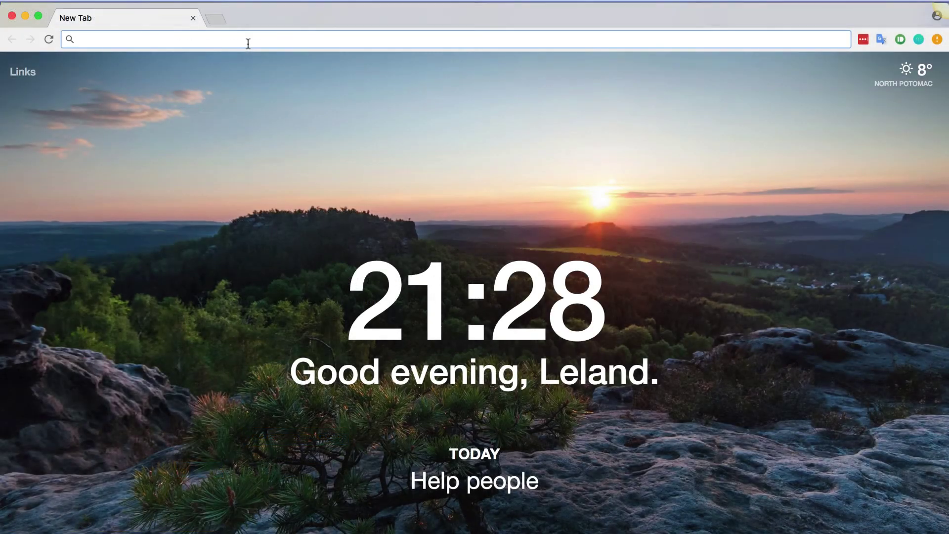
{"action": "type", "text": "www.addthis.com/ac"}
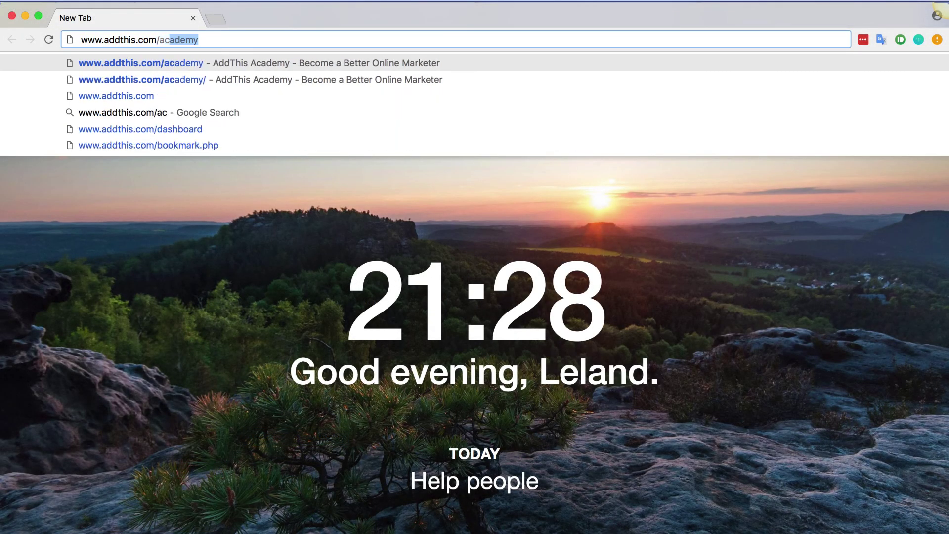
{"action": "type", "text": "ademy"}
{"action": "key", "text": "Return"}
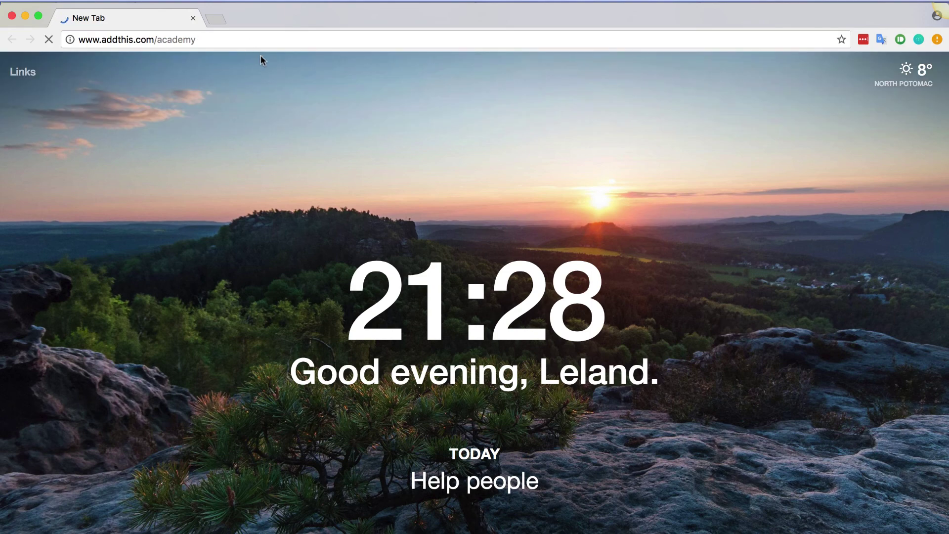
{"action": "scroll", "coordinate": [260, 56], "scroll_direction": "down", "scroll_amount": 5}
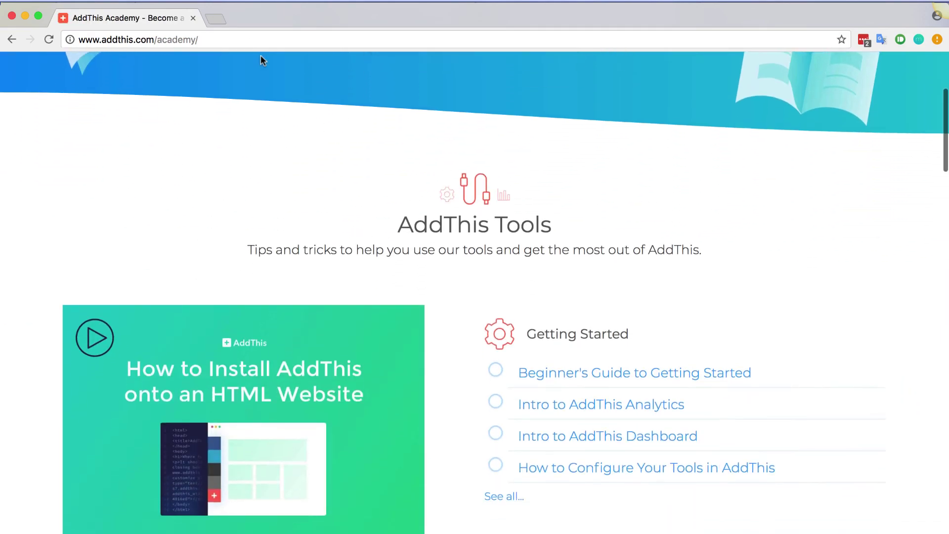
{"action": "scroll", "coordinate": [260, 55], "scroll_direction": "down", "scroll_amount": 20}
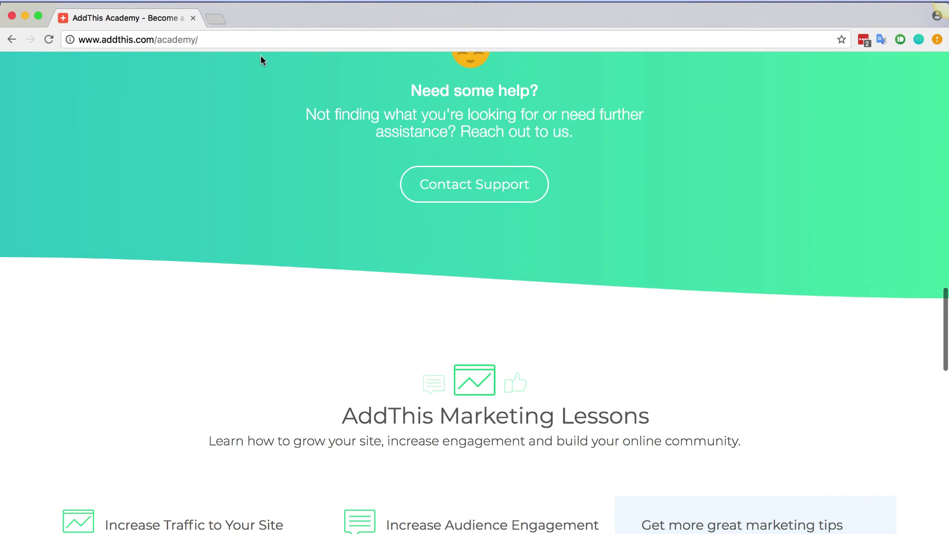
{"action": "scroll", "coordinate": [260, 56], "scroll_direction": "down", "scroll_amount": 5}
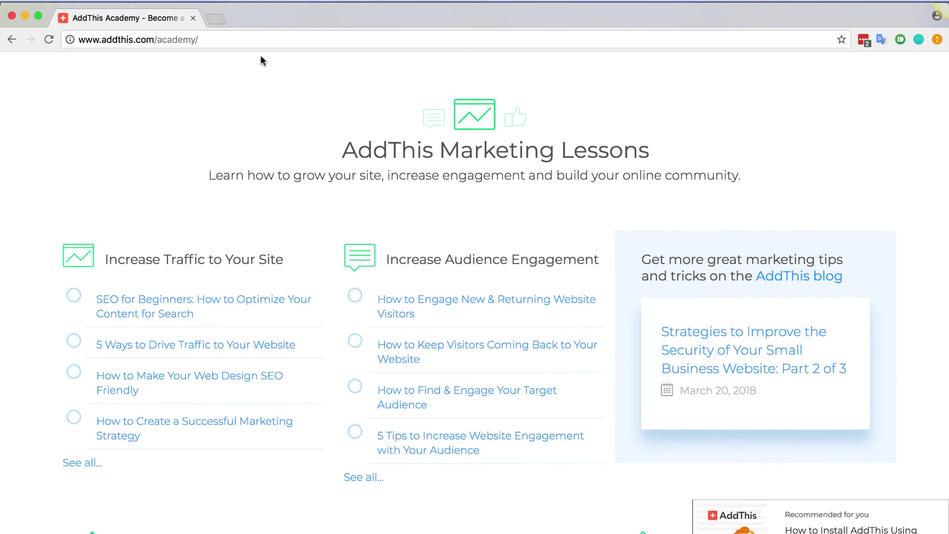